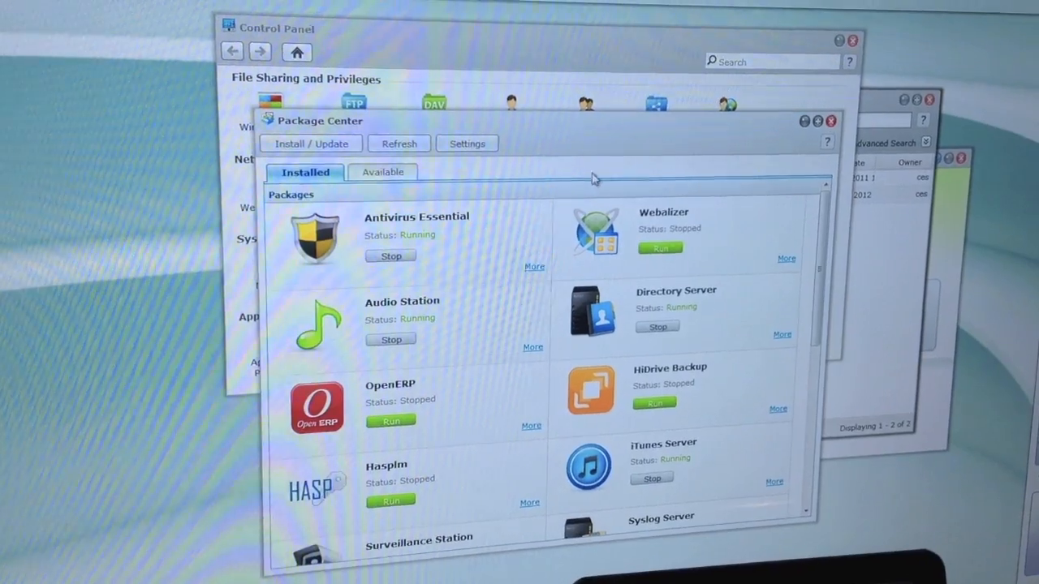
Check the Available packages list, then return to the Installed packages list
left_click(432, 152)
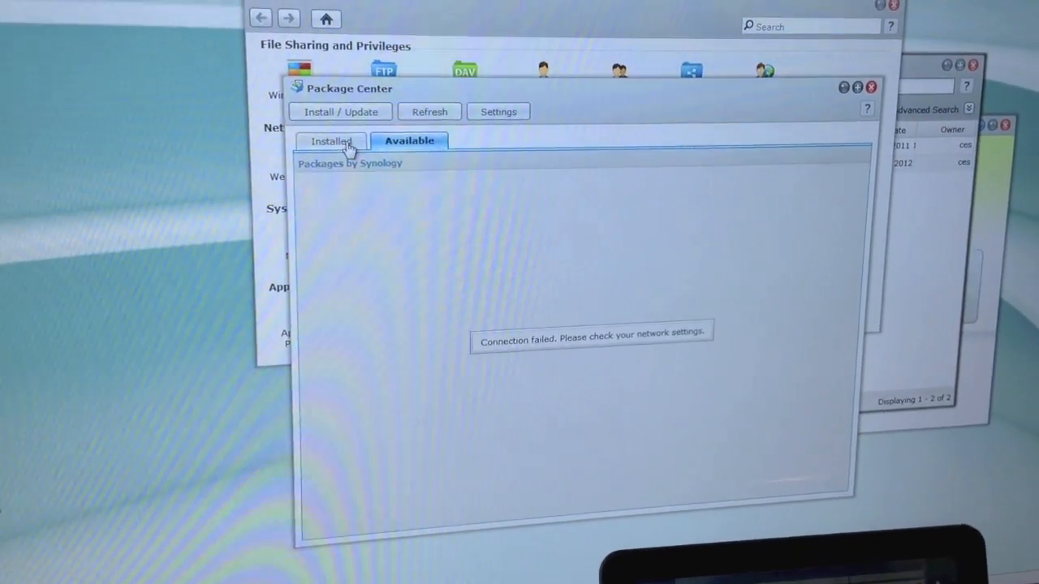
left_click(332, 142)
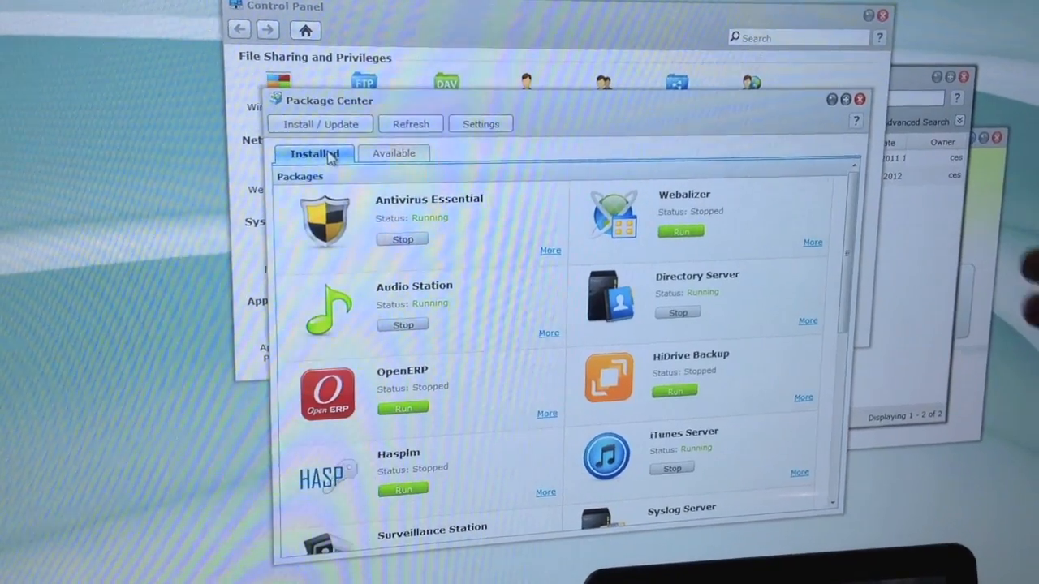
scroll(477, 302, "down", 1)
scroll(477, 302, "down", 2)
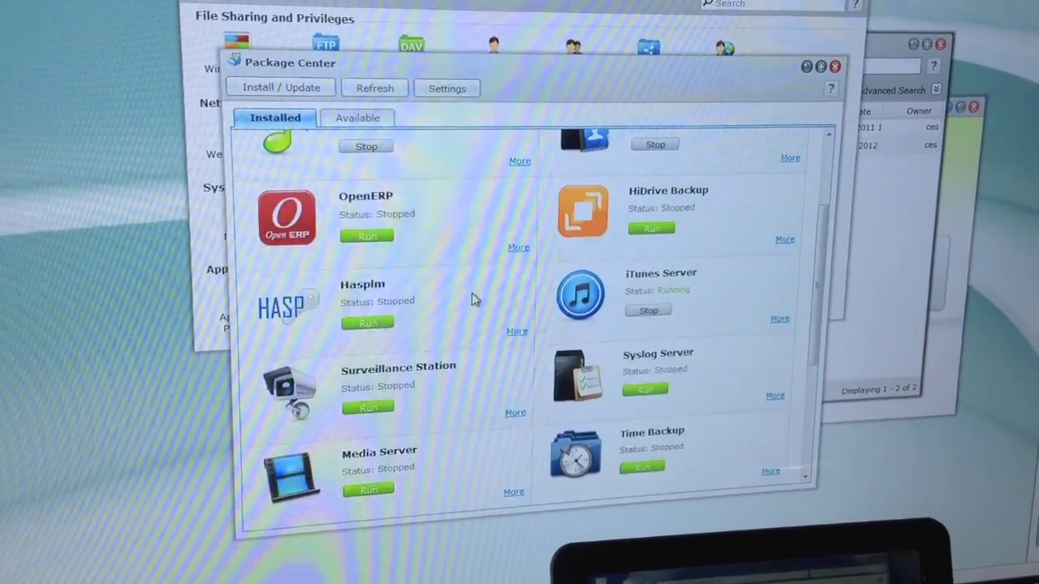
scroll(477, 302, "down", 2)
scroll(477, 302, "down", 1)
scroll(477, 302, "up", 2)
scroll(474, 306, "up", 5)
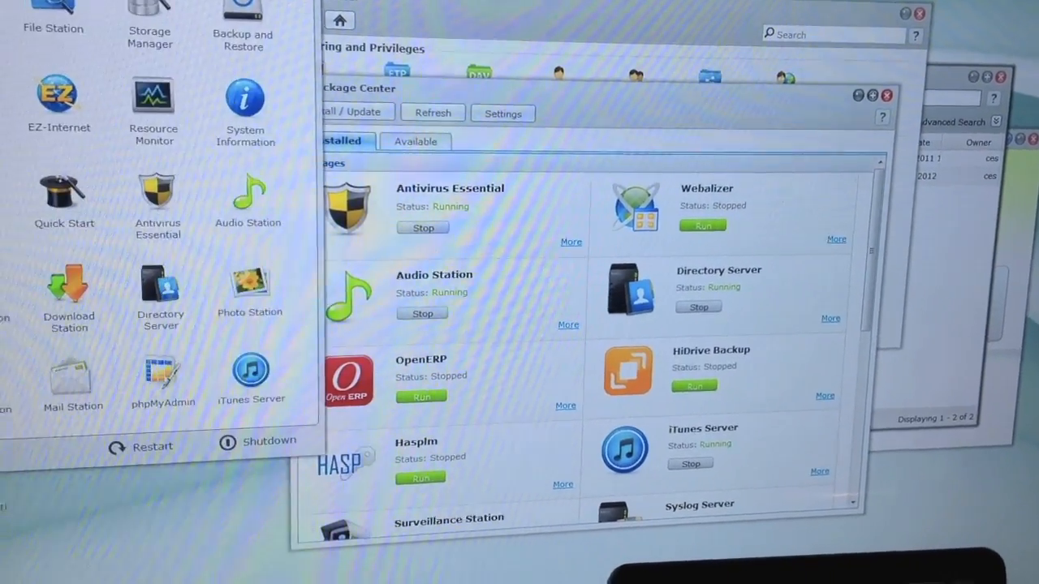
Review Antivirus Essential's system-secured Overview and close it back to Package Center
left_click(157, 203)
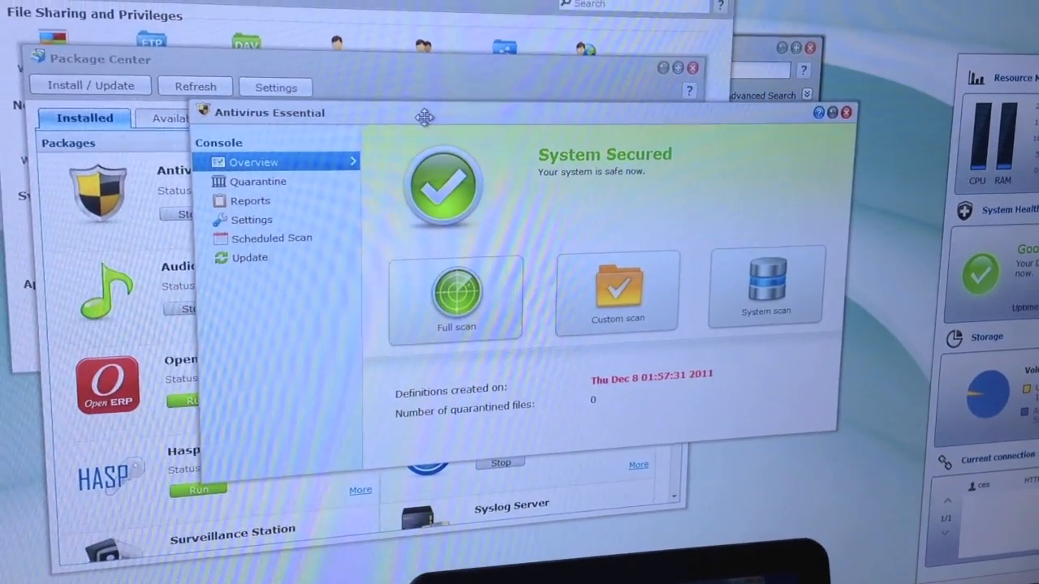
left_click_drag(424, 117, 427, 119)
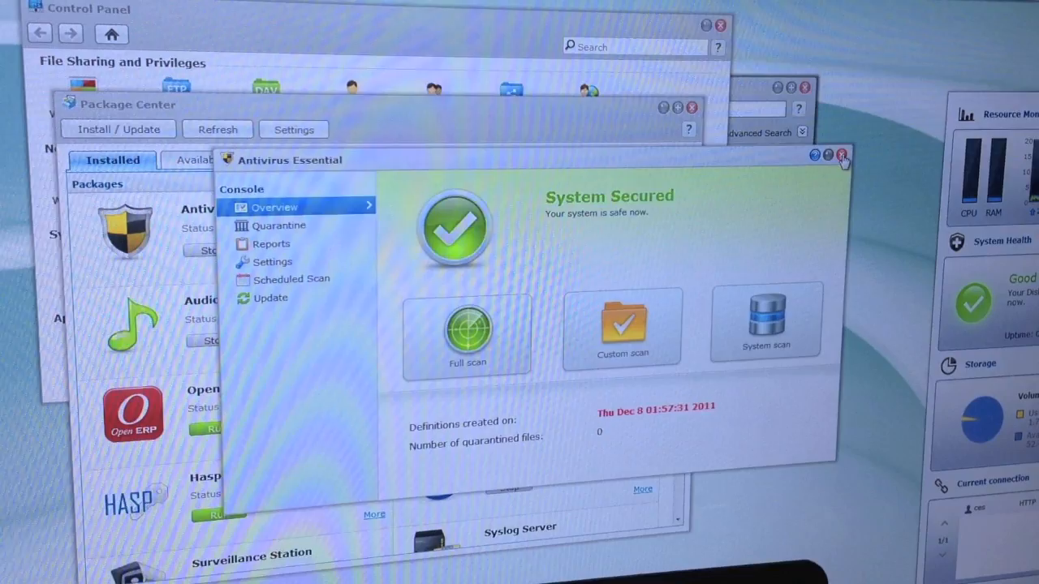
left_click(840, 157)
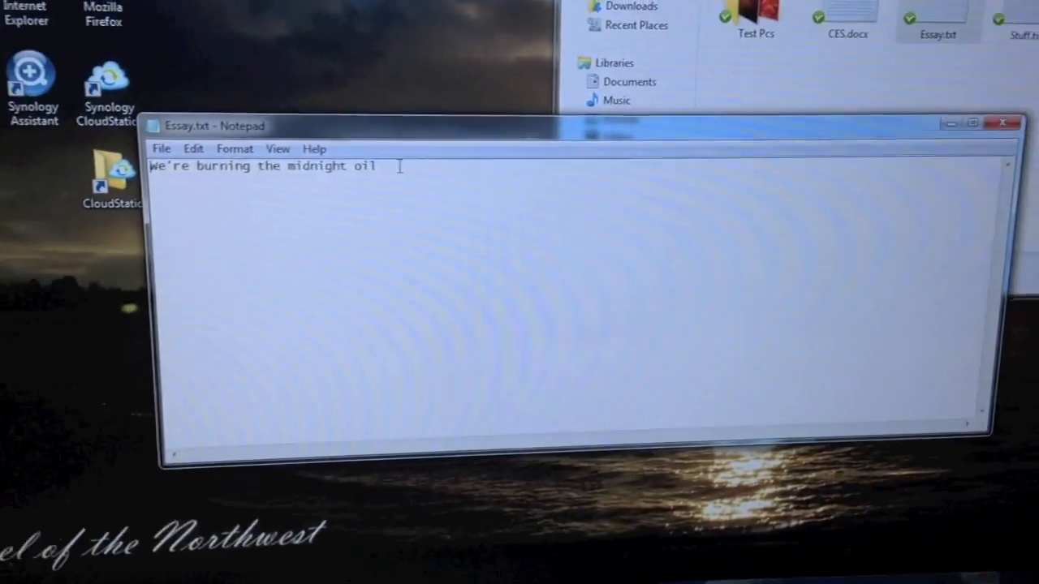
type("Not ")
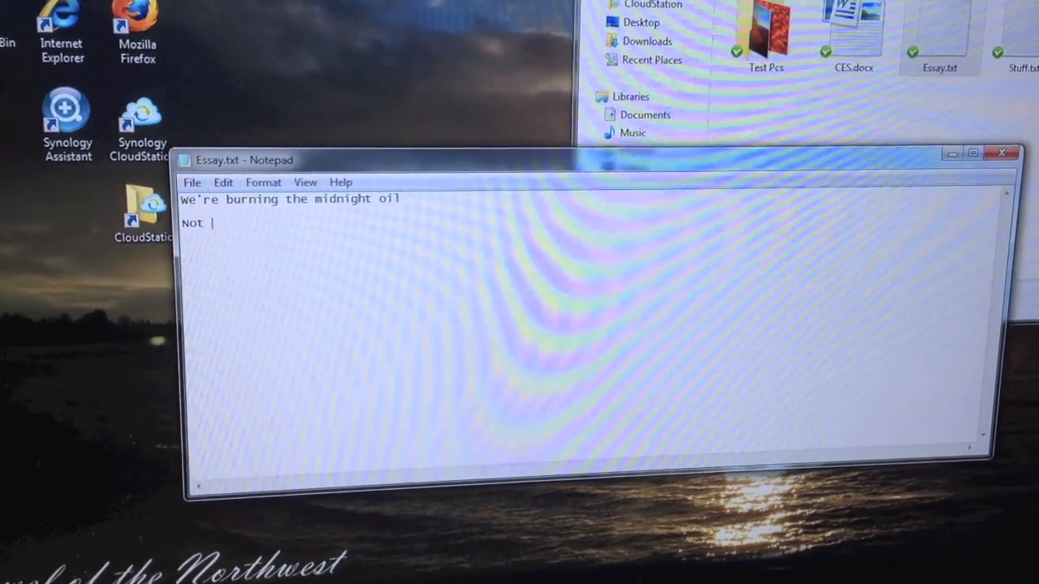
type("anymoOre w")
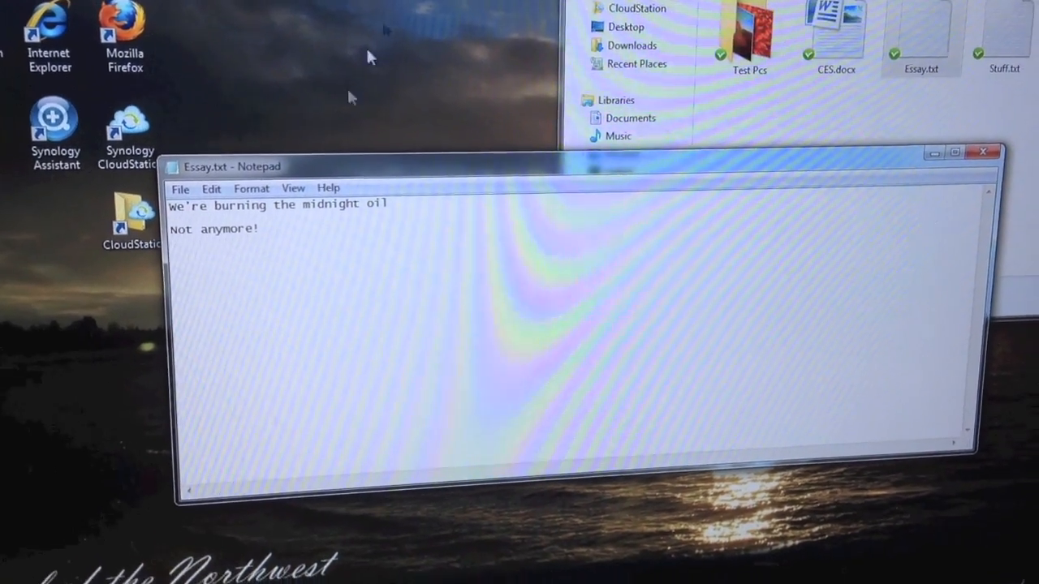
Save Essay.txt with the new "Not anymore!" line and close Notepad
left_click(187, 193)
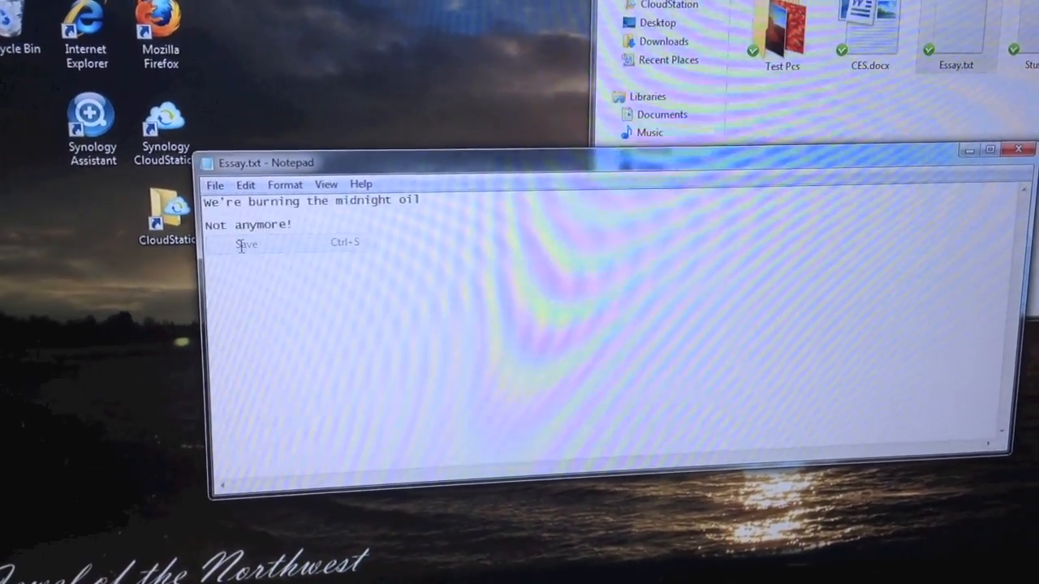
left_click(997, 153)
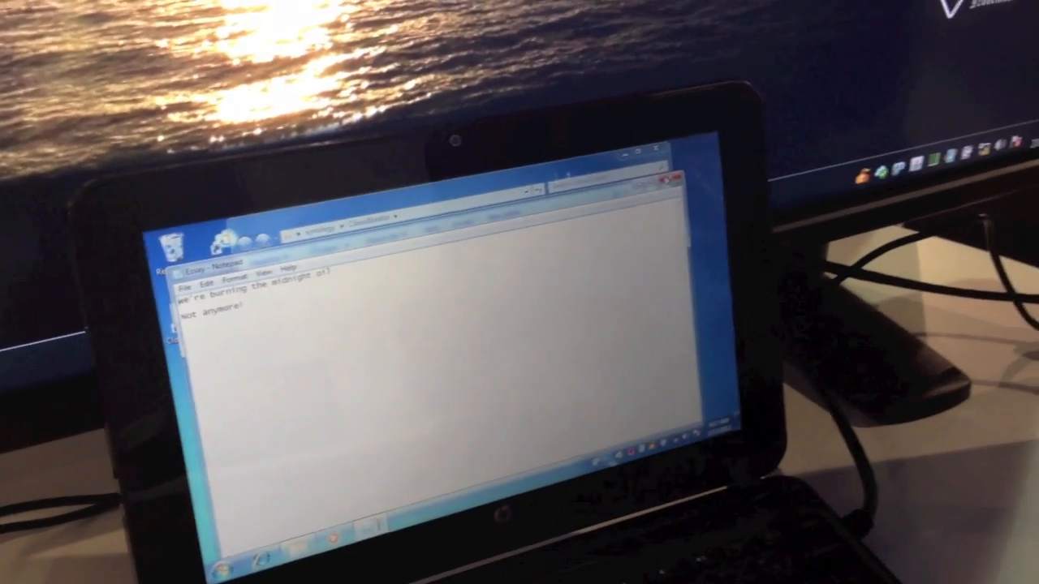
Close the synced Essay.txt showing "Not anymore!" on the second computer
key("alt+F4")
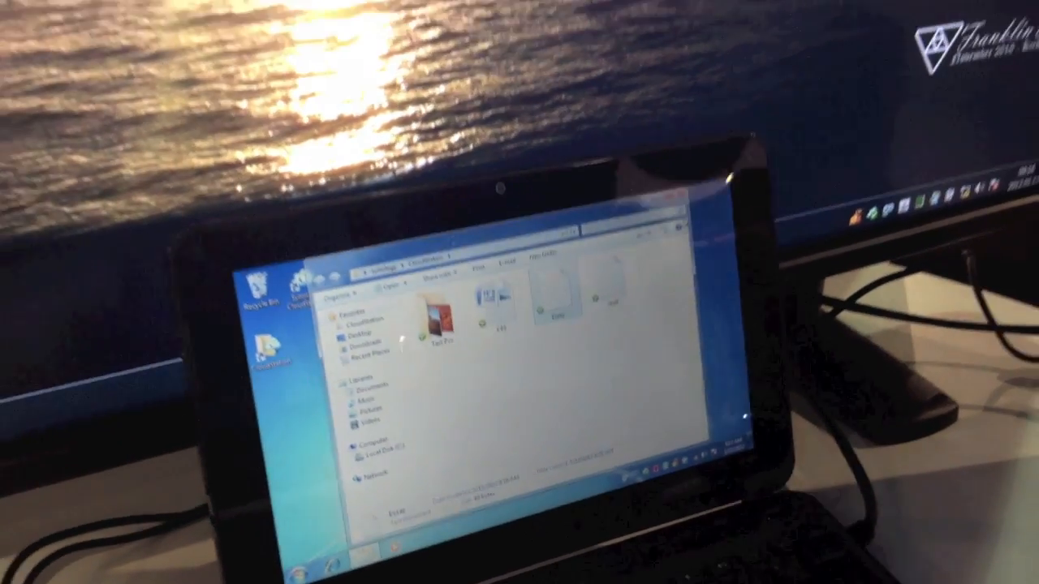